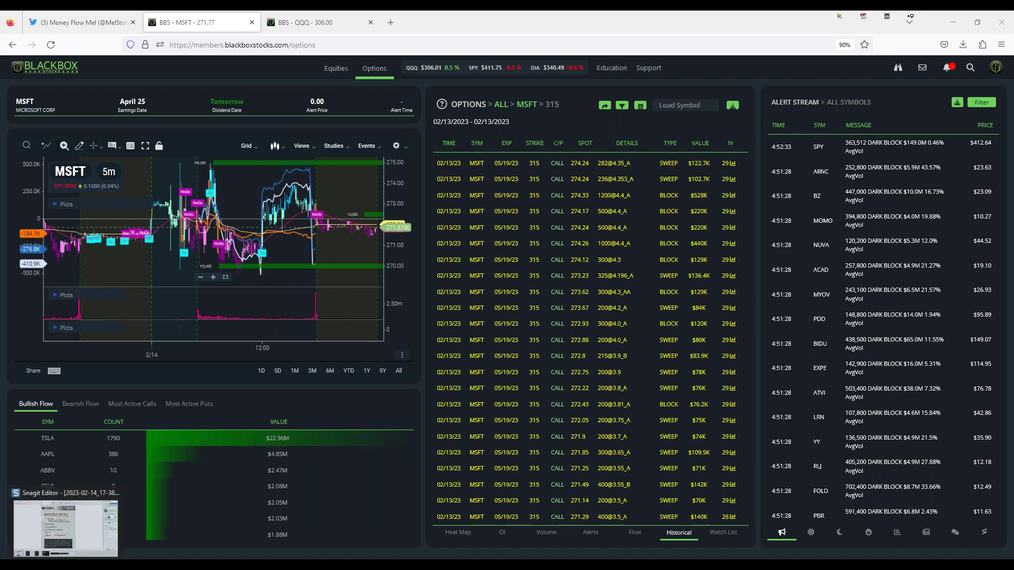
Switch from the BlackBox Stocks browser to Snagit Editor showing the Options Flow Checklist capture
left_click(66, 528)
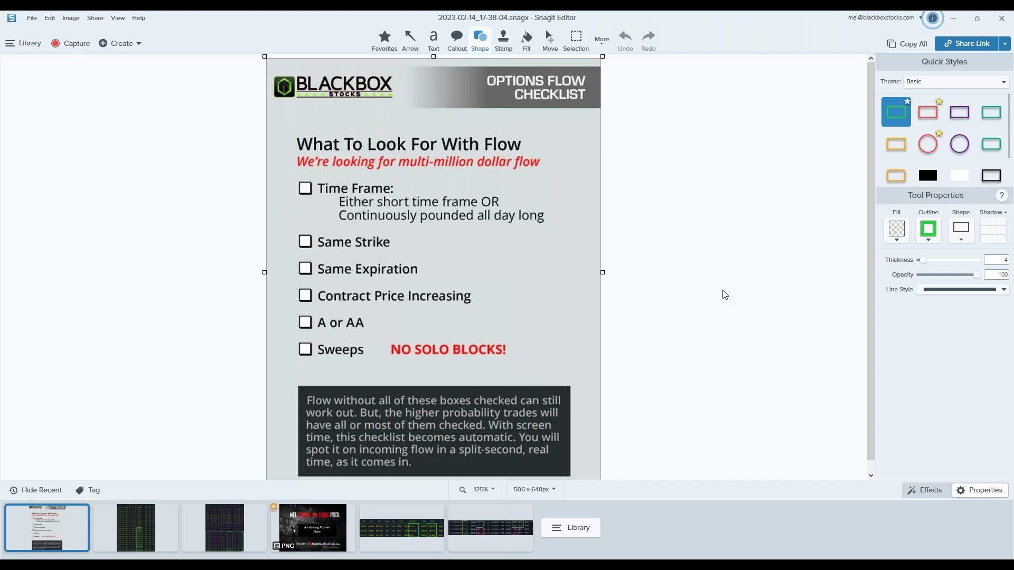
Open the MSFT flow table capture, zoom it to 150%, and scroll to the green-boxed rows
left_click(139, 521)
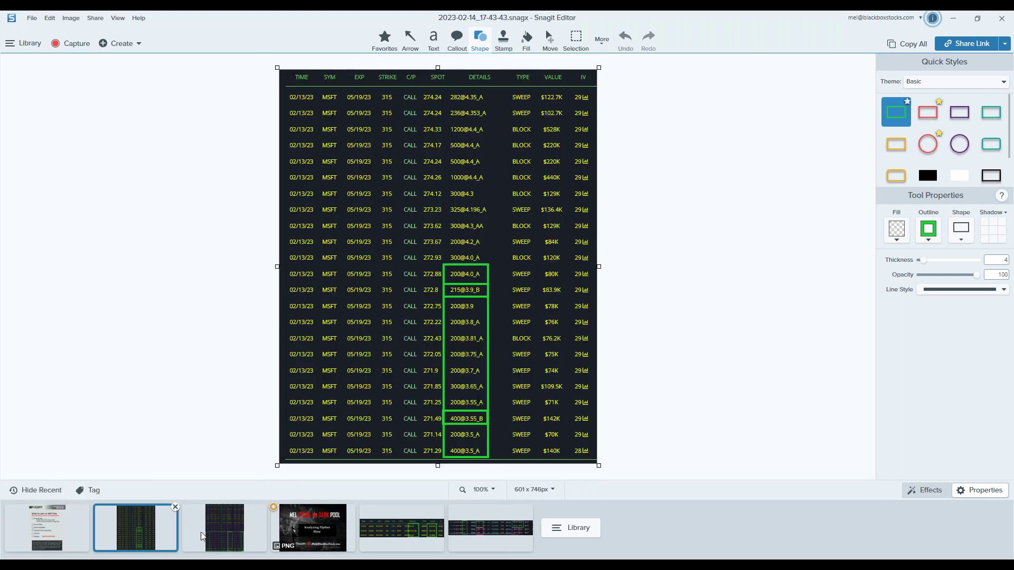
left_click(493, 491)
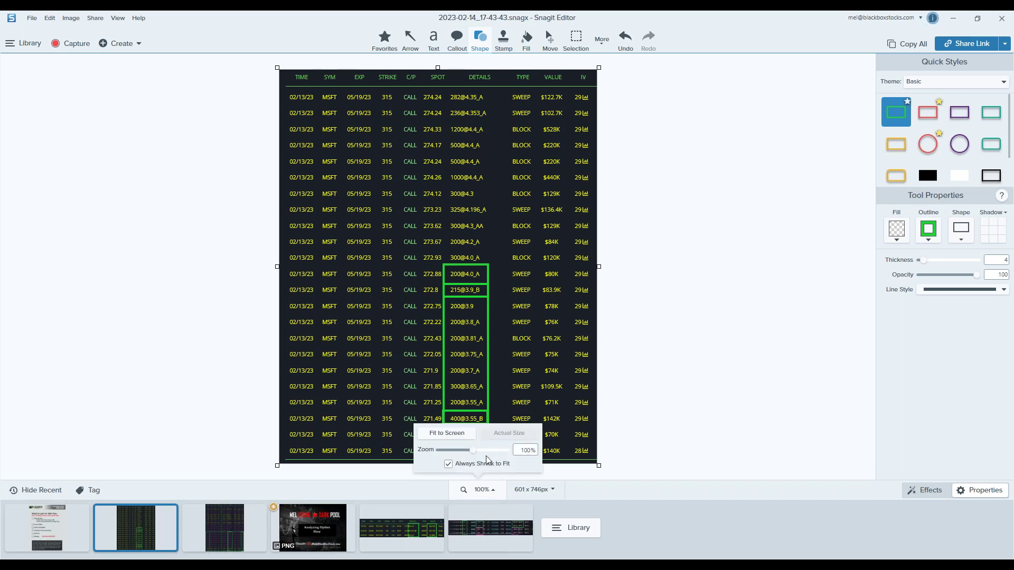
left_click(489, 450)
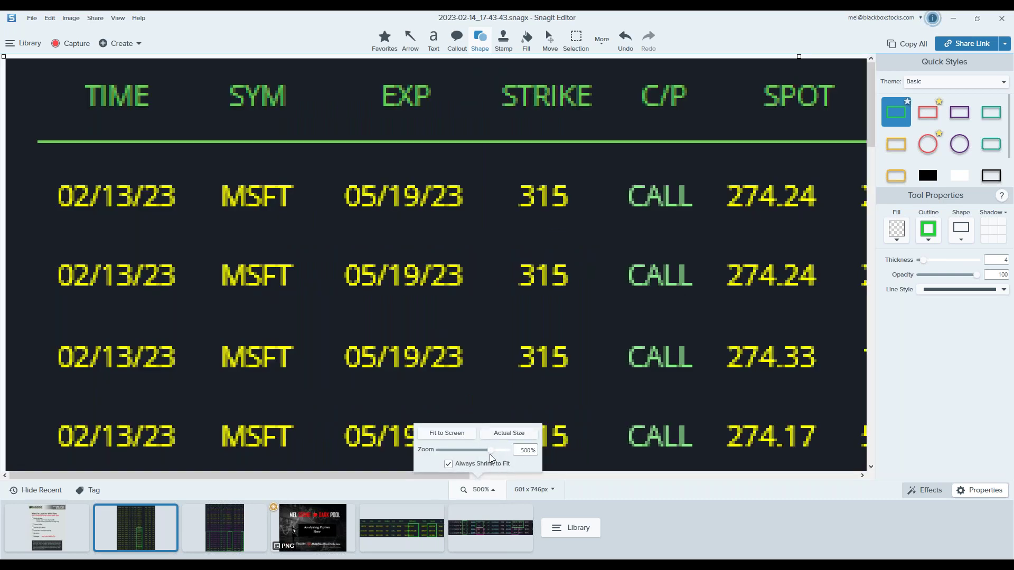
left_click(464, 451)
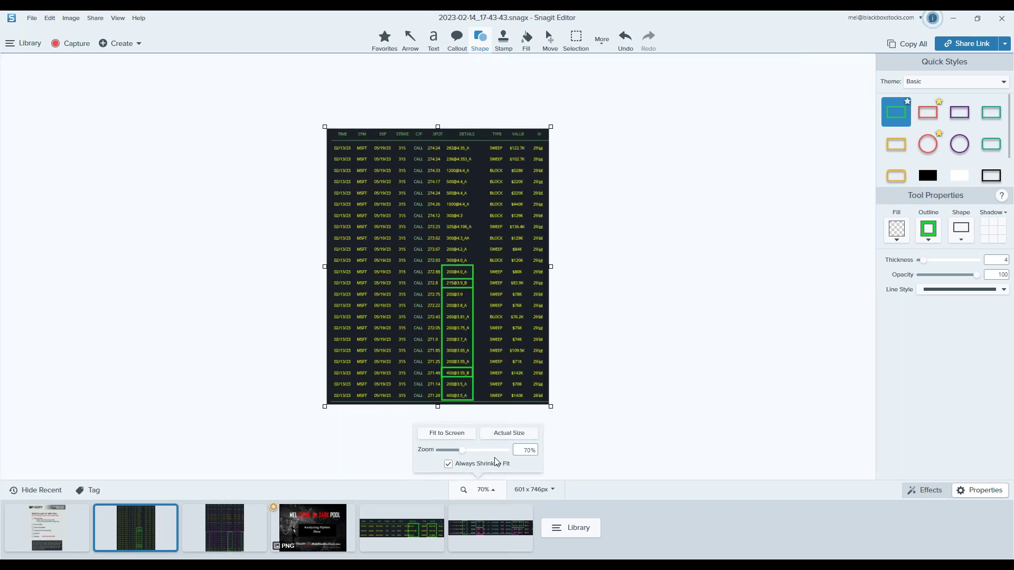
double_click(522, 450)
type("150")
key("Return")
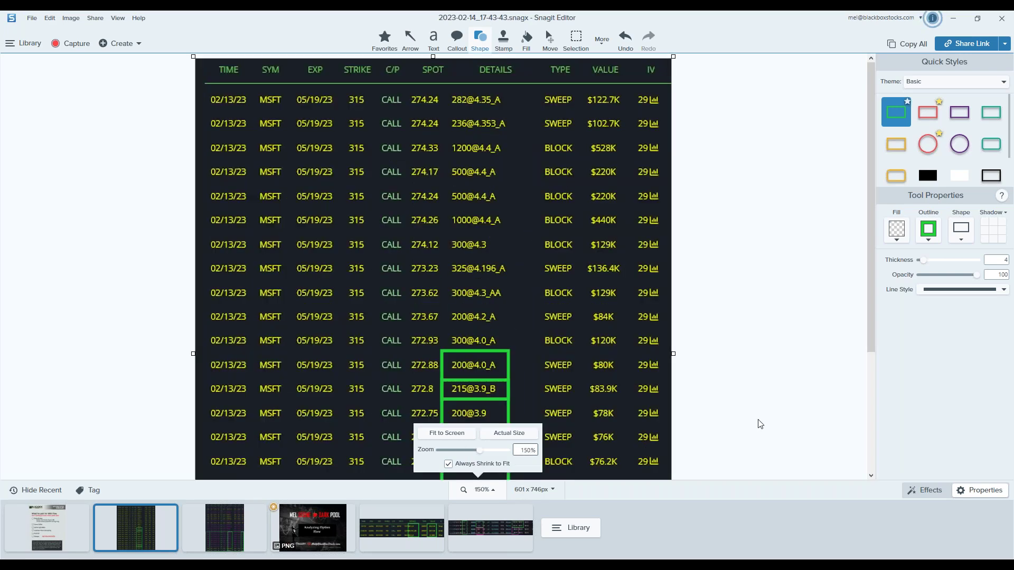
scroll(772, 403, "down", 4)
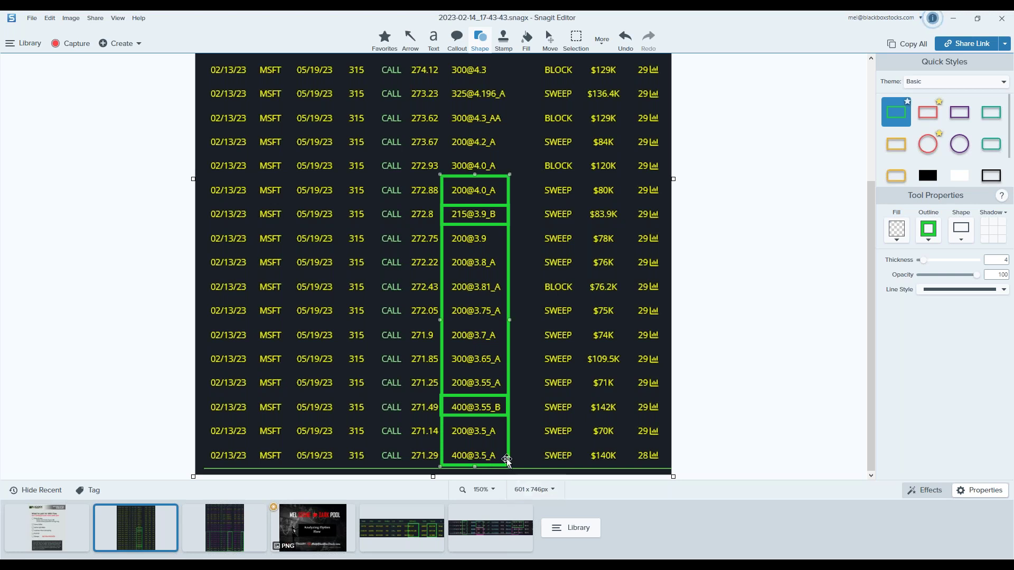
left_click(508, 457)
left_click(509, 406)
left_click(435, 405)
left_click(509, 312)
left_click(493, 226)
left_click(483, 435)
left_click(482, 415)
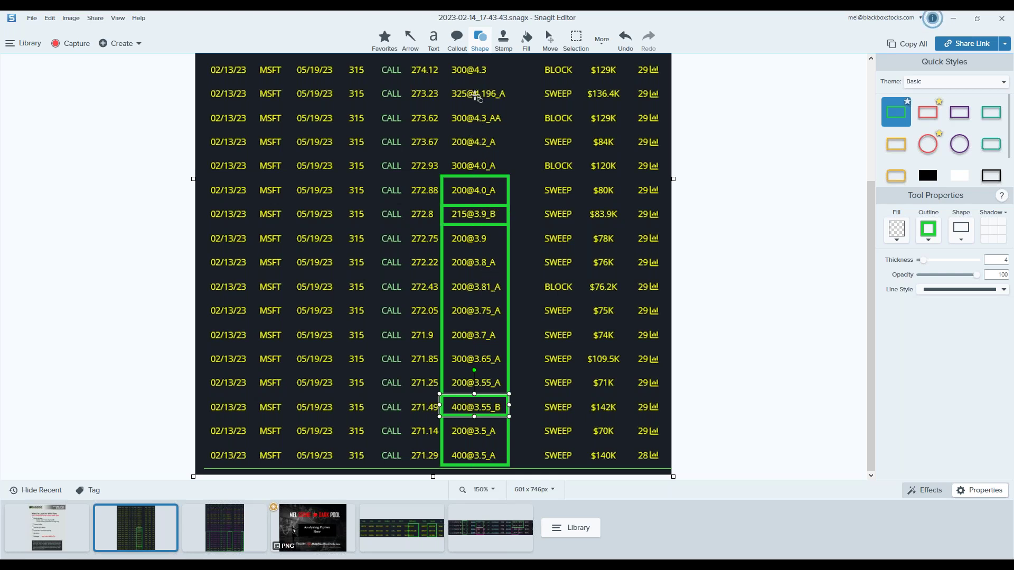
left_click(483, 175, "shift")
Open the QQQ options flow capture and select its green highlight rectangle
left_click(236, 517)
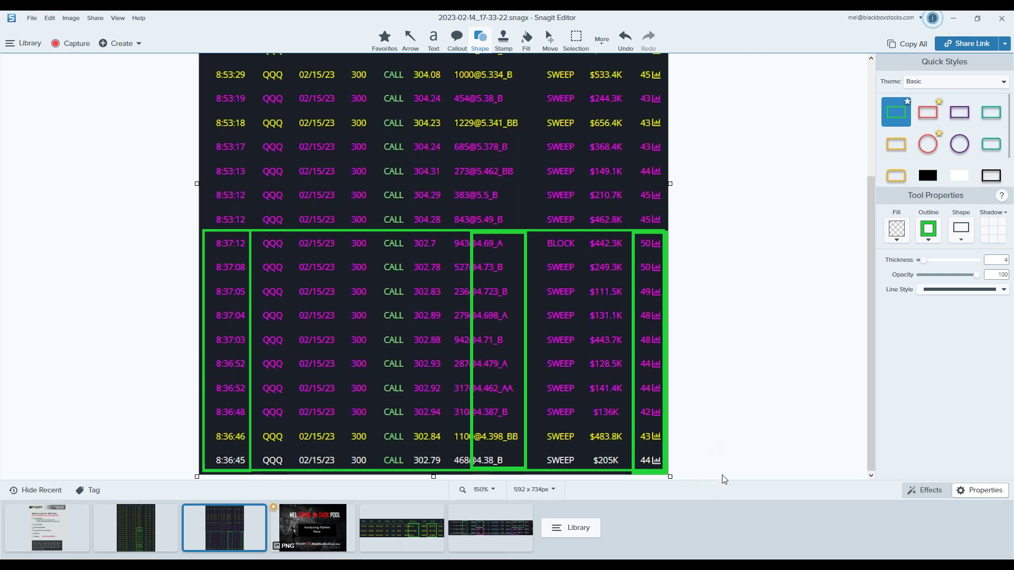
left_click(486, 467)
Reopen the Options Flow Checklist capture from the first Recent thumbnail
left_click(53, 515)
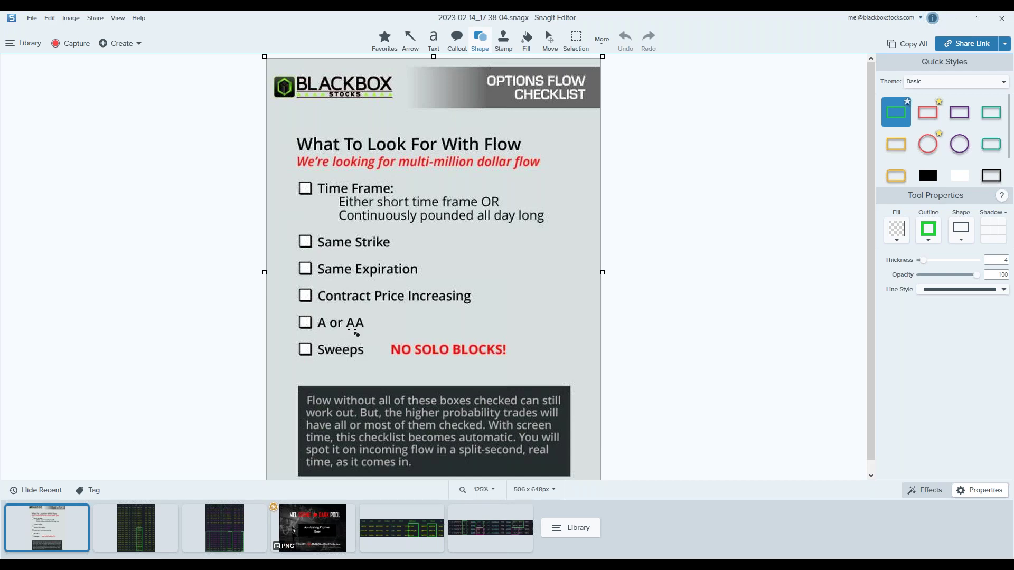
left_click(236, 514)
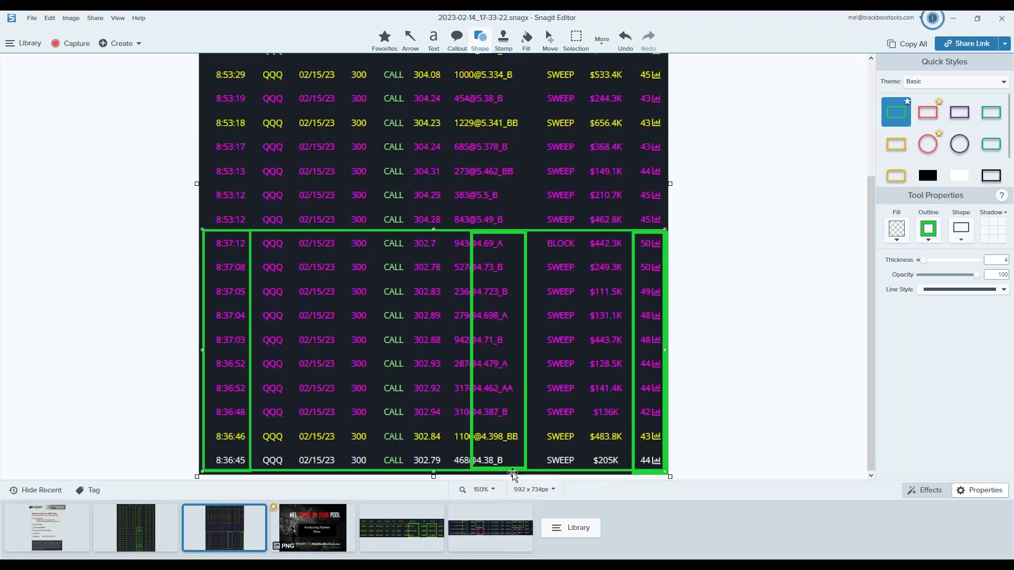
left_click(512, 472)
left_click(227, 441)
left_click(485, 467)
left_click(486, 467)
left_click(488, 468)
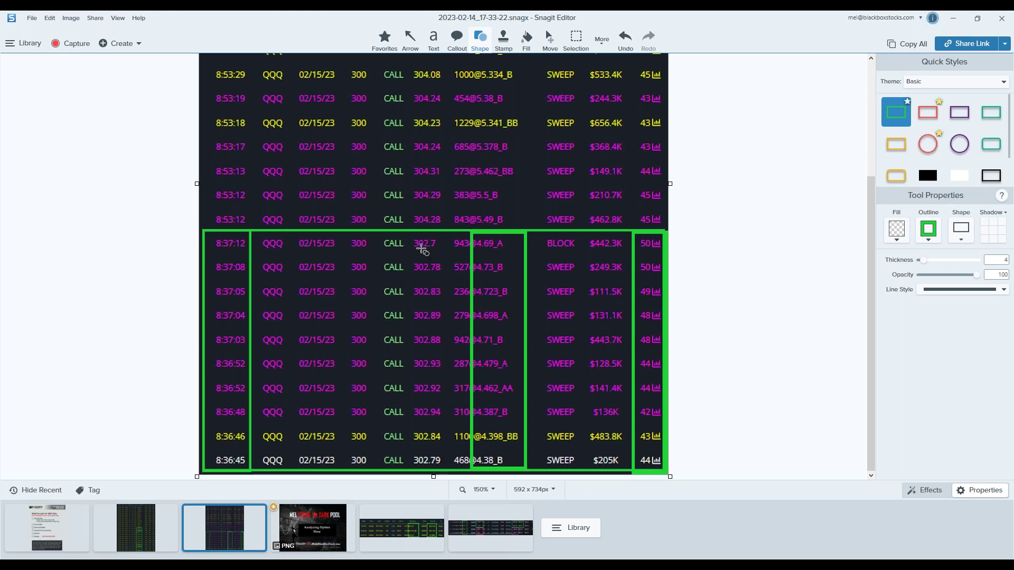
left_click(653, 467)
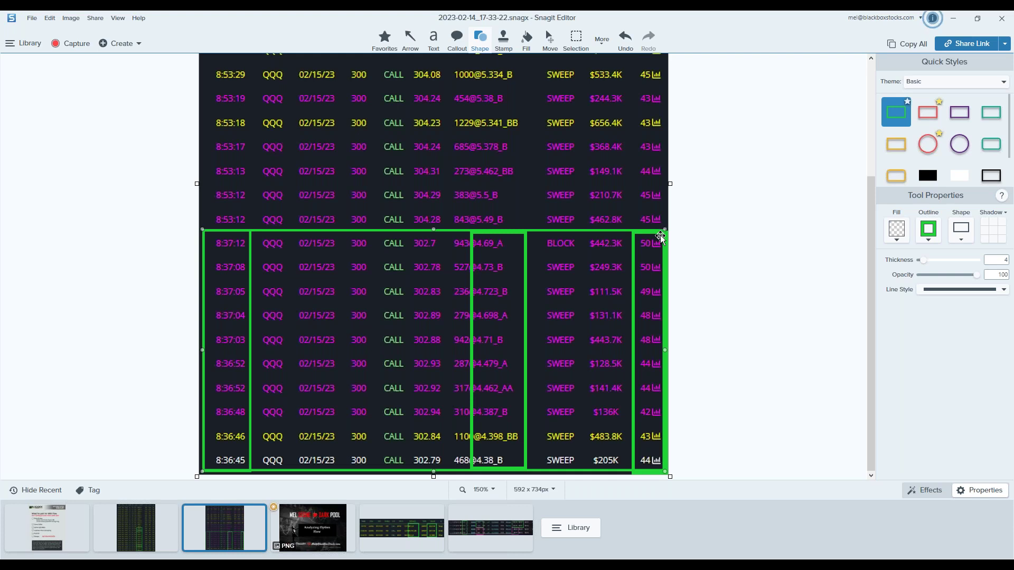
Zoom the QQQ flow table capture to 125% and hide the Recent captures tray
left_click(493, 491)
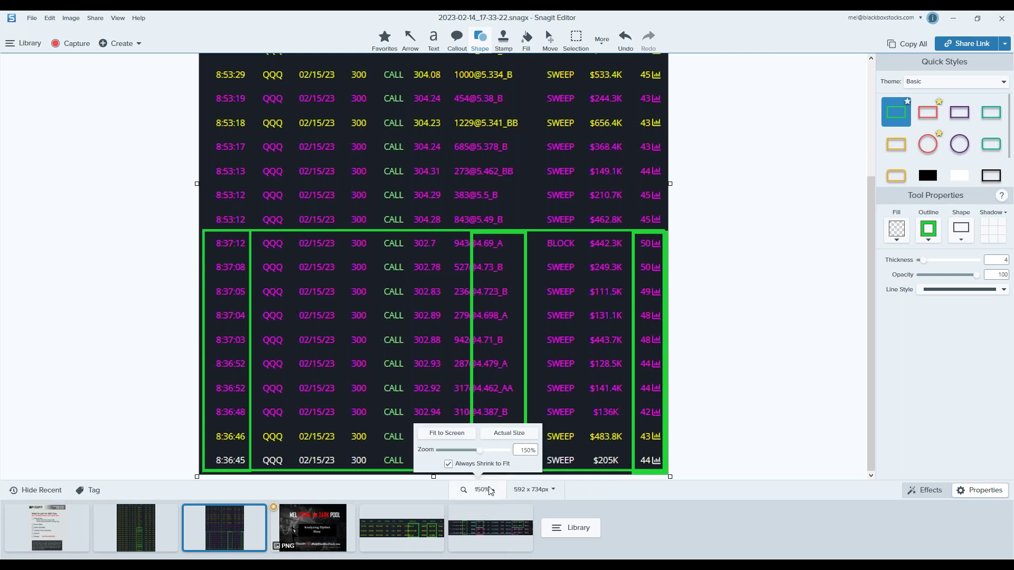
double_click(526, 449)
type("12")
key("Return")
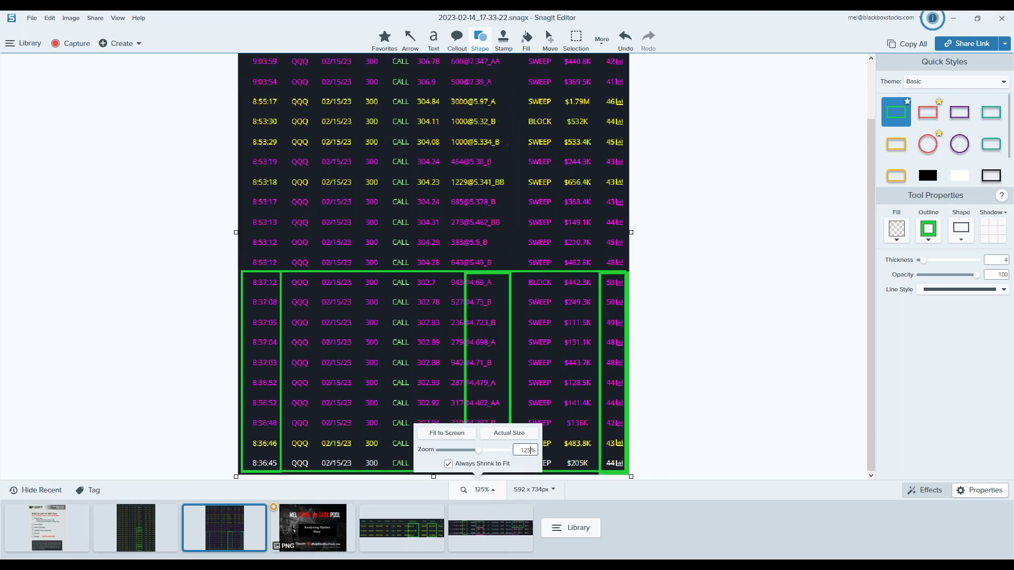
left_click(727, 426)
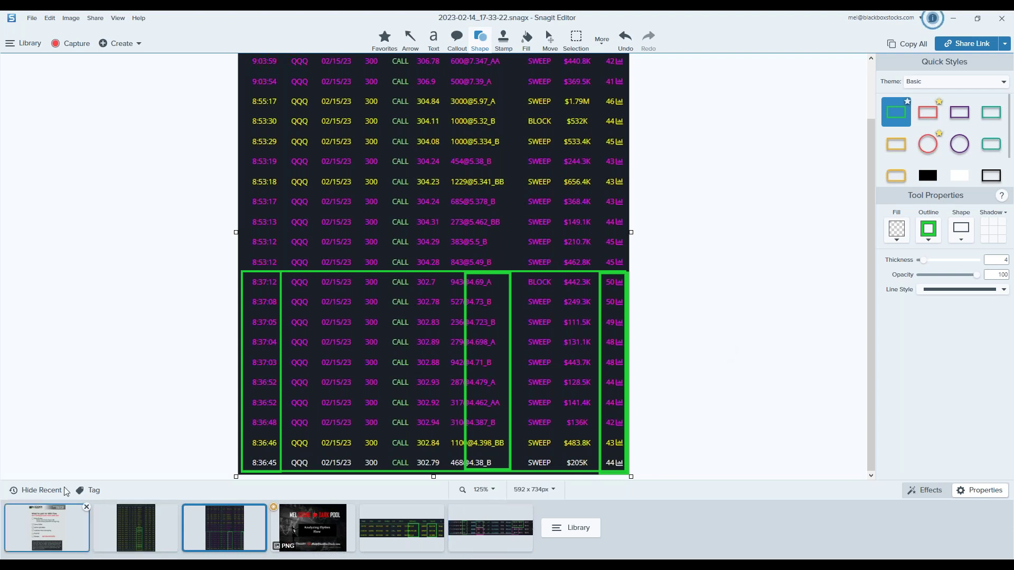
left_click(38, 490)
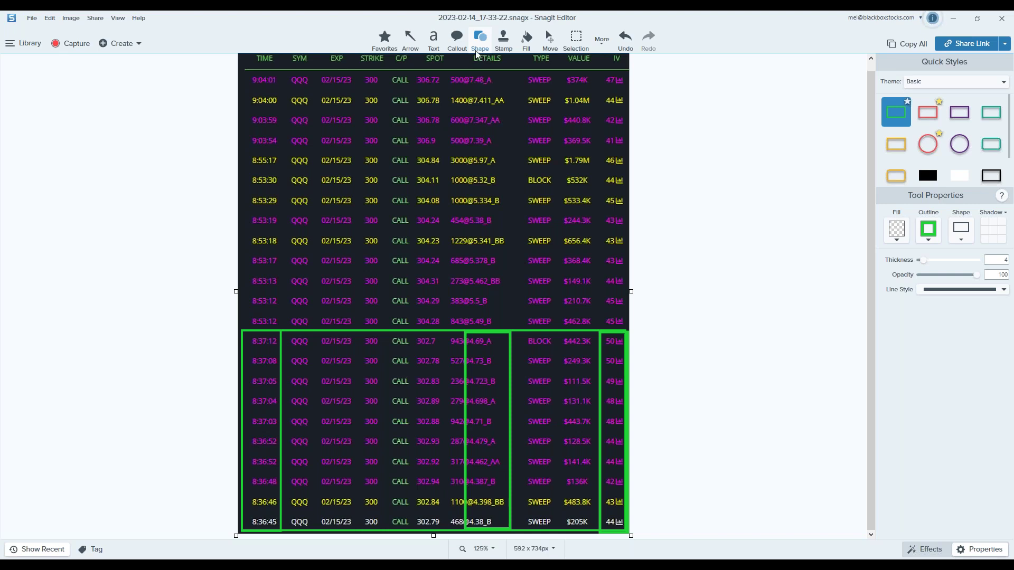
left_click(499, 527)
left_click(279, 344)
left_click(486, 530)
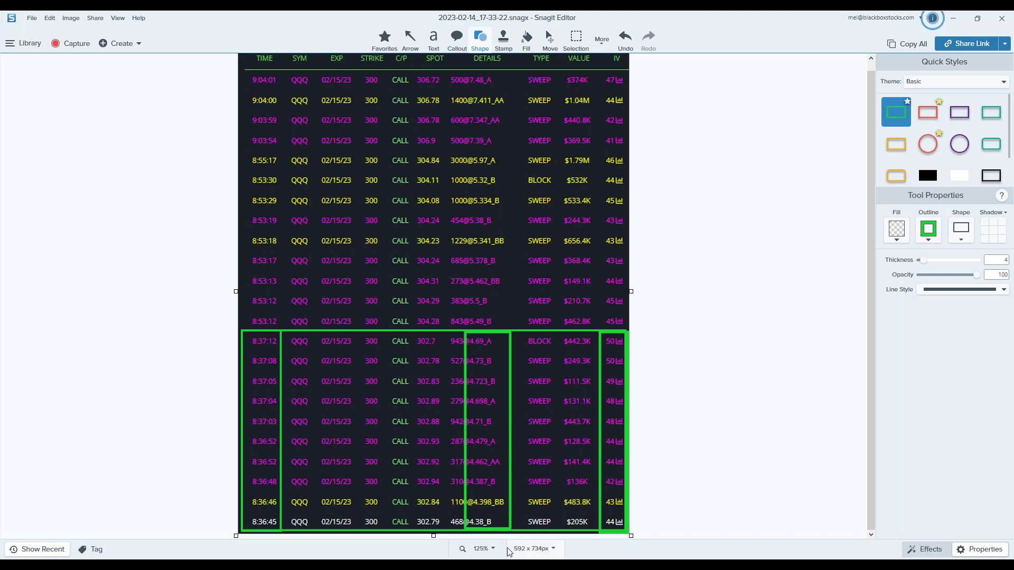
left_click(493, 350)
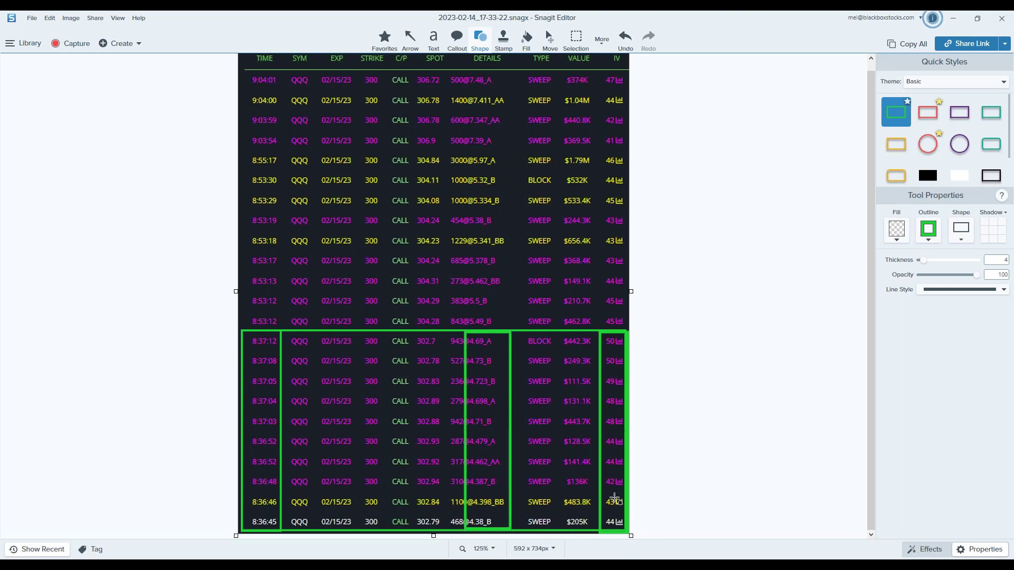
left_click(598, 530)
left_click(594, 528)
left_click(420, 351)
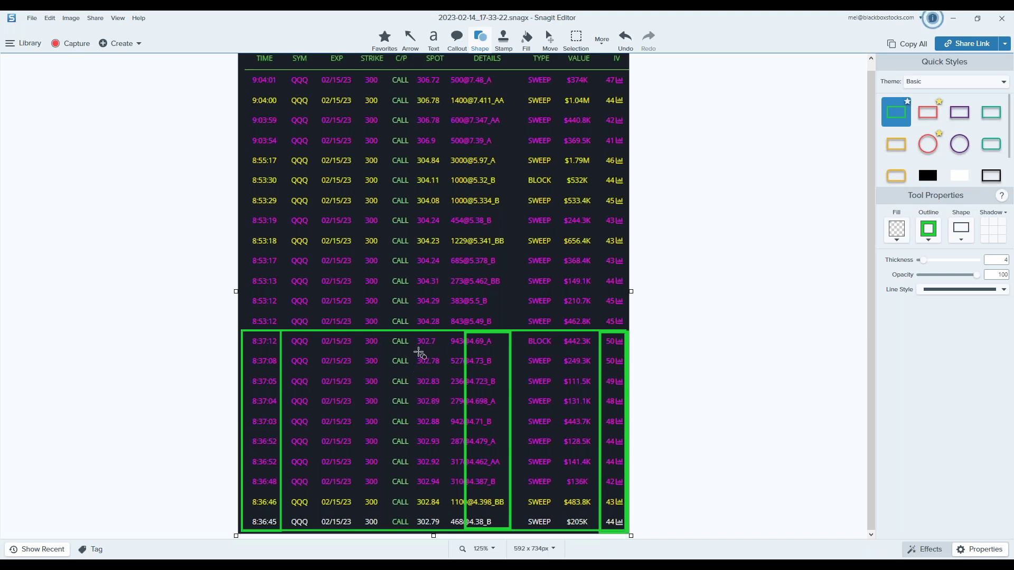